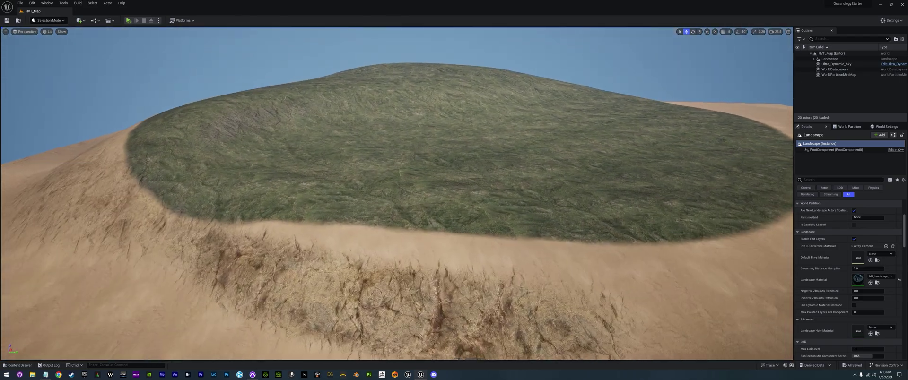
# - Examine the sand and grass landscape from several angles and distances, and select the Landscape actor
pyautogui.press('s')
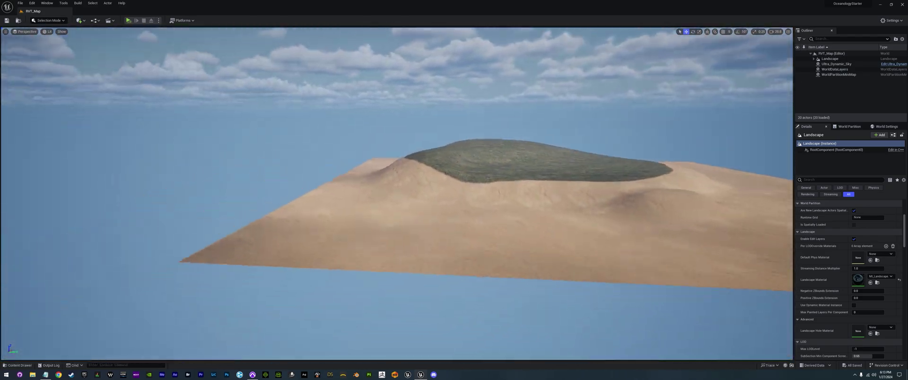
pyautogui.press('w')
pyautogui.press('s')
pyautogui.moveTo(449, 248); pyautogui.dragTo(456, 266, button='right')
pyautogui.press('w')
pyautogui.press('s')
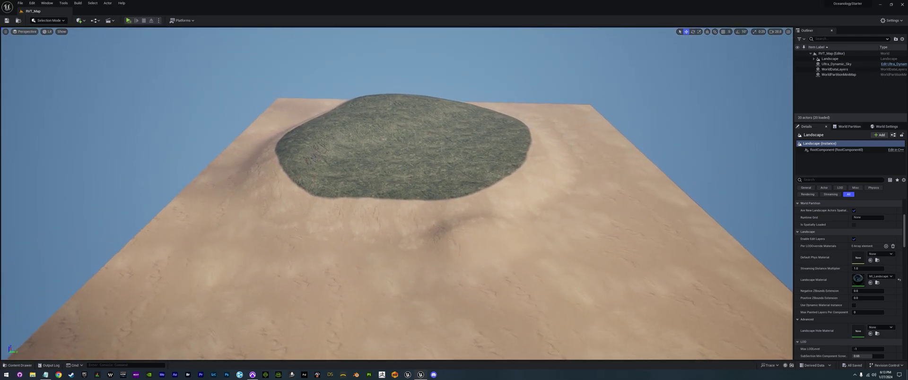
pyautogui.press('d')
pyautogui.moveTo(422, 231)
pyautogui.mouseDown(button='right')
pyautogui.moveTo(435, 248)
pyautogui.moveTo(402, 239)
pyautogui.moveTo(418, 232)
pyautogui.mouseUp(button='right')
pyautogui.press('s')
pyautogui.press('w')
pyautogui.press('s')
pyautogui.moveTo(440, 267); pyautogui.dragTo(453, 251, button='right')
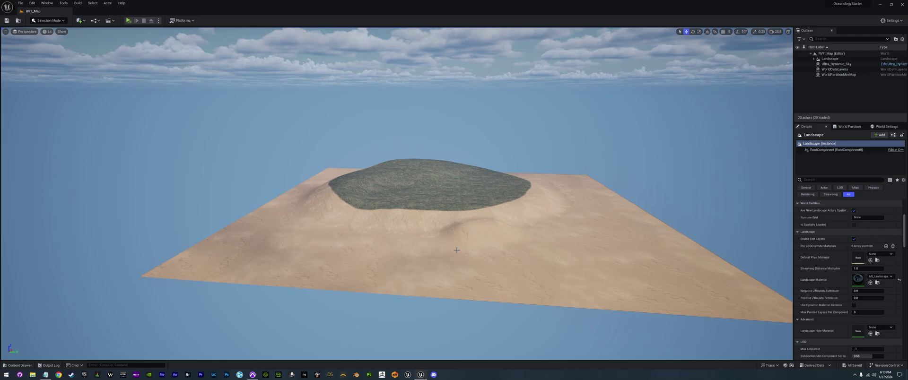
pyautogui.moveTo(529, 243); pyautogui.dragTo(569, 240, button='right')
pyautogui.moveTo(314, 154); pyautogui.dragTo(339, 161, button='right')
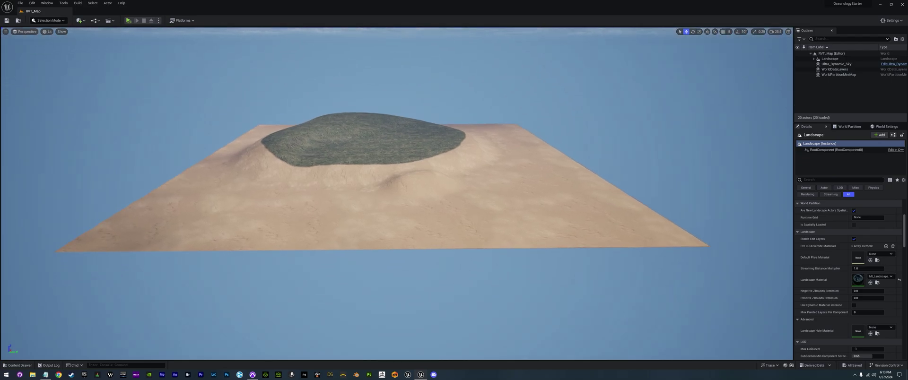
pyautogui.click(829, 58)
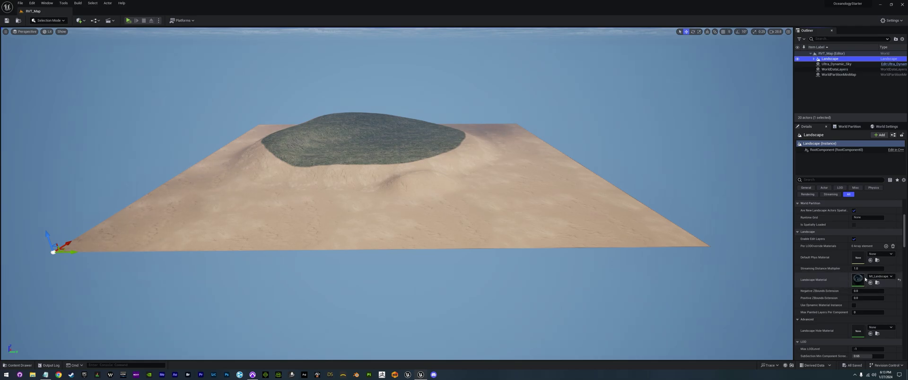
pyautogui.moveTo(558, 227); pyautogui.dragTo(542, 206, button='right')
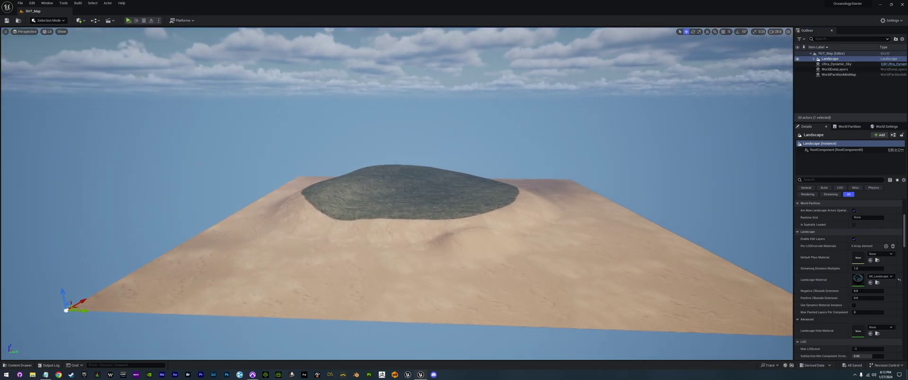
pyautogui.moveTo(325, 175)
pyautogui.mouseDown(button='right')
pyautogui.moveTo(307, 213)
pyautogui.moveTo(325, 175)
pyautogui.mouseUp(button='right')
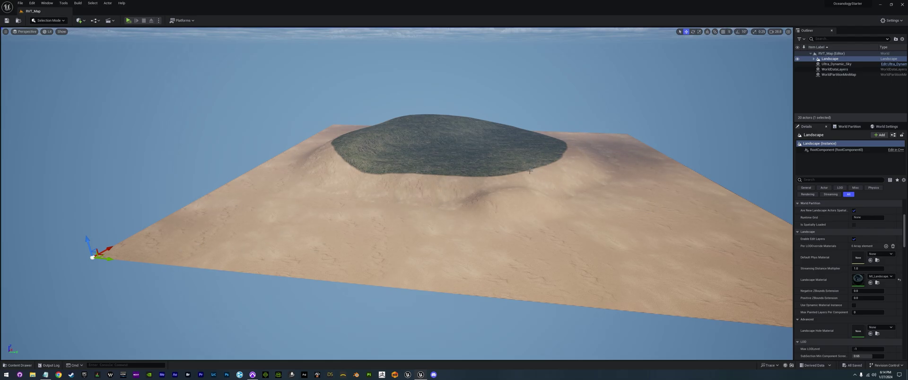
# - Add a Runtime Virtual Texture Volume to the level and reset its location to the default origin
pyautogui.click(86, 21)
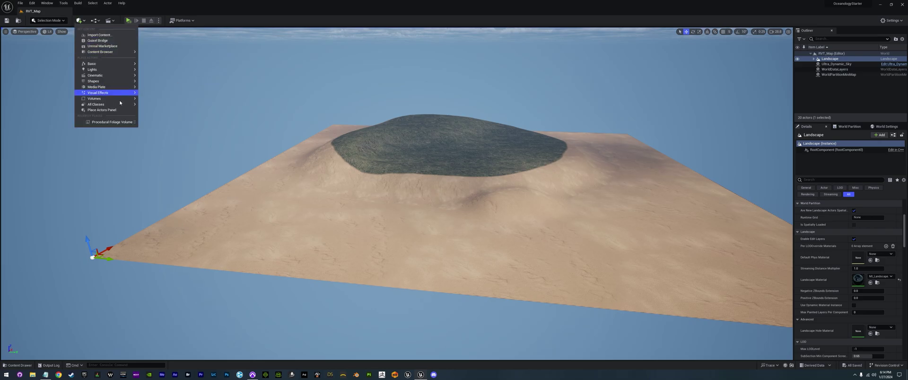
pyautogui.moveTo(111, 105)
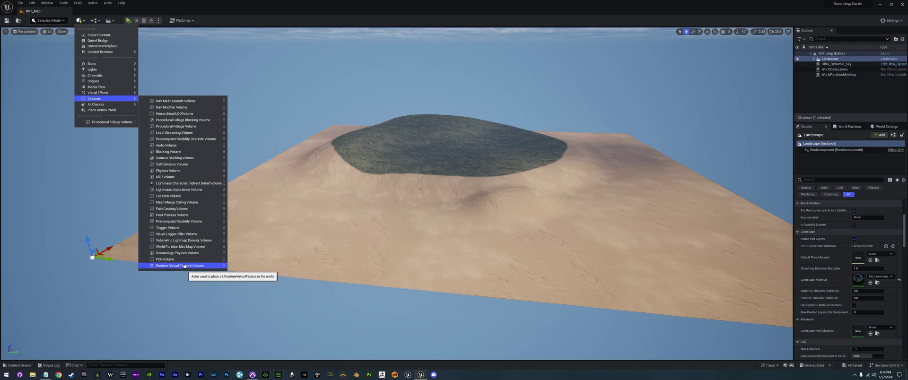
pyautogui.click(185, 265)
pyautogui.moveTo(391, 237)
pyautogui.mouseDown(button='right')
pyautogui.moveTo(426, 237)
pyautogui.moveTo(409, 237)
pyautogui.mouseUp(button='right')
pyautogui.moveTo(364, 196); pyautogui.dragTo(349, 207, button='right')
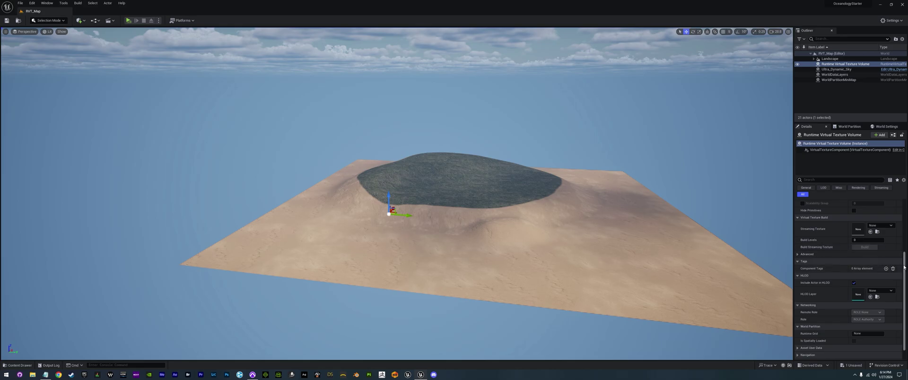
pyautogui.moveTo(905, 268); pyautogui.dragTo(905, 211)
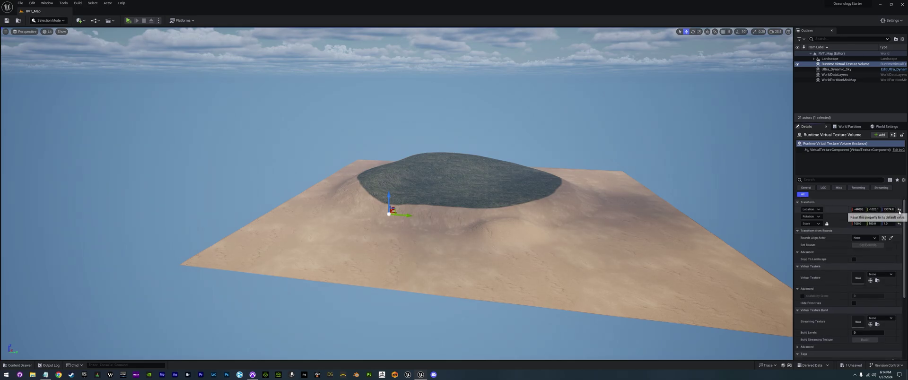
pyautogui.click(899, 210)
# - Rename the Runtime Virtual Texture Volume actor to RVT_Height
pyautogui.moveTo(464, 206); pyautogui.dragTo(483, 224, button='right')
pyautogui.press('w')
pyautogui.moveTo(547, 270); pyautogui.dragTo(547, 249, button='right')
pyautogui.press('s')
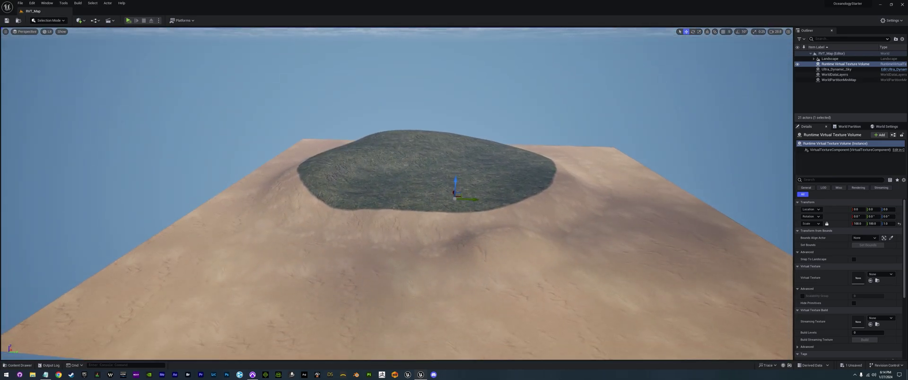
pyautogui.click(848, 65)
pyautogui.press('F2')
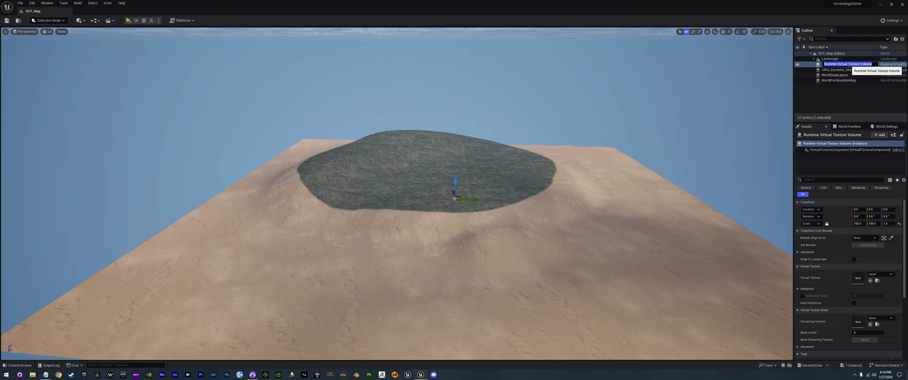
pyautogui.write('R')
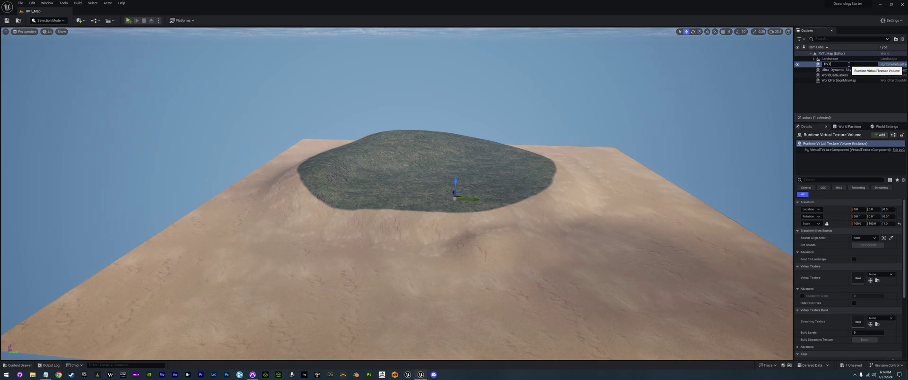
pyautogui.write('VT')
pyautogui.press('Return')
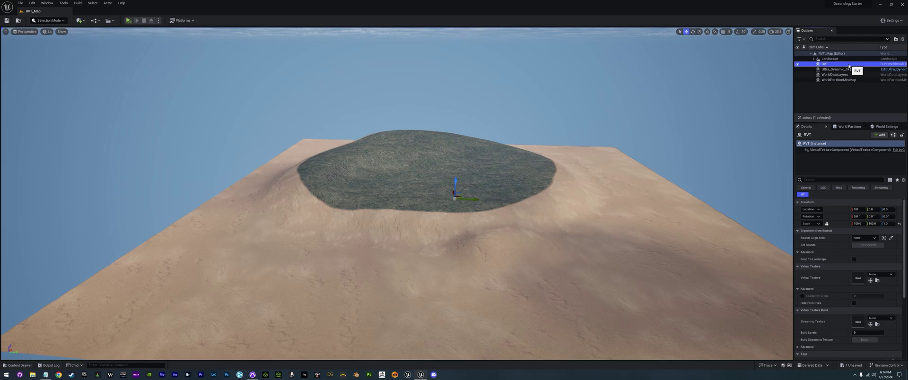
pyautogui.press('F2')
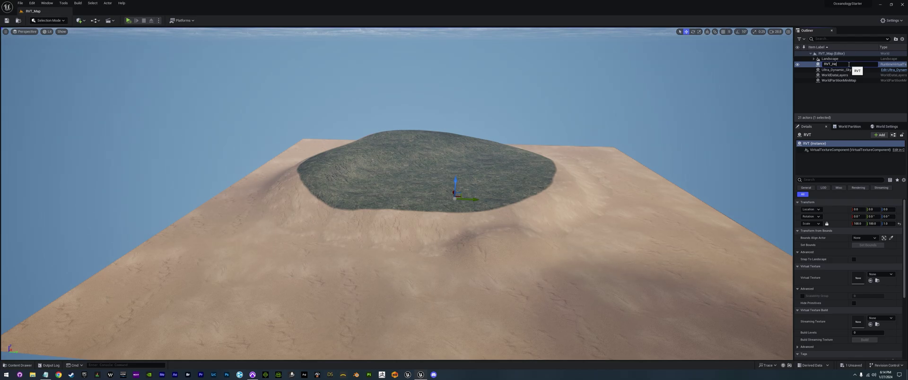
pyautogui.press('Return')
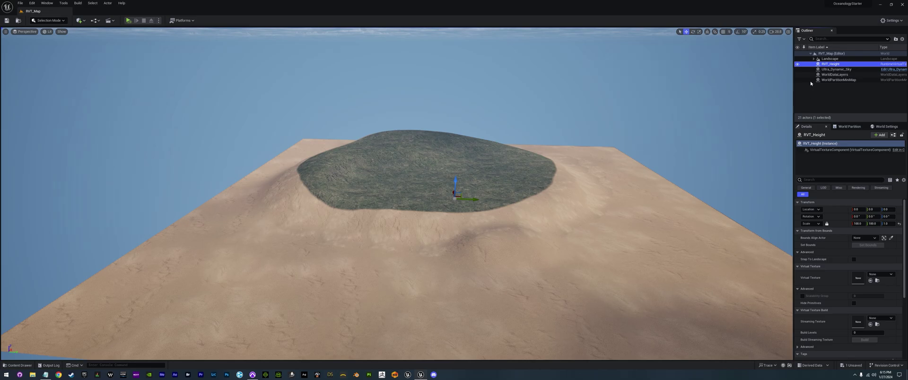
# - Add two elements to the Landscape actor's Draw in Virtual Textures array
pyautogui.click(825, 59)
pyautogui.scroll(-6, 837, 301)
pyautogui.scroll(-8, 837, 301)
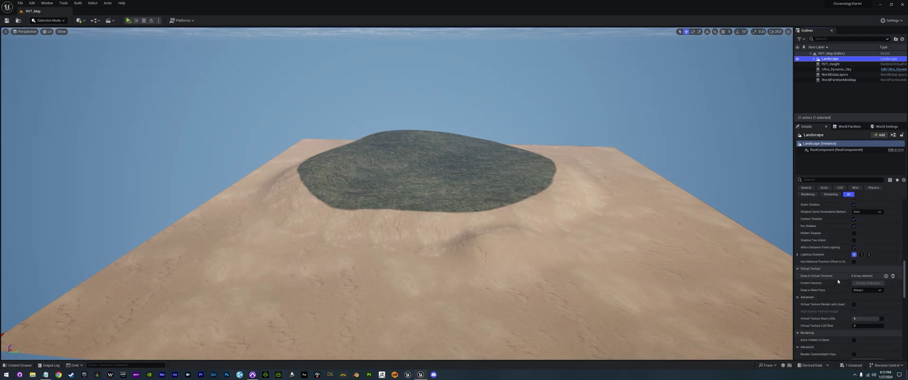
pyautogui.click(885, 276)
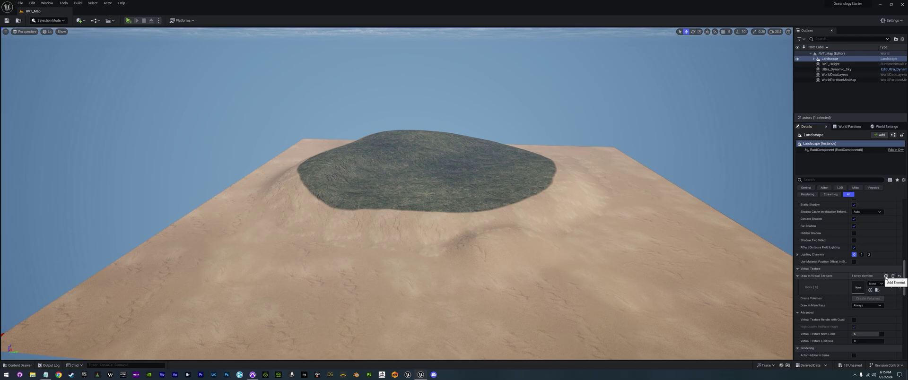
pyautogui.click(886, 276)
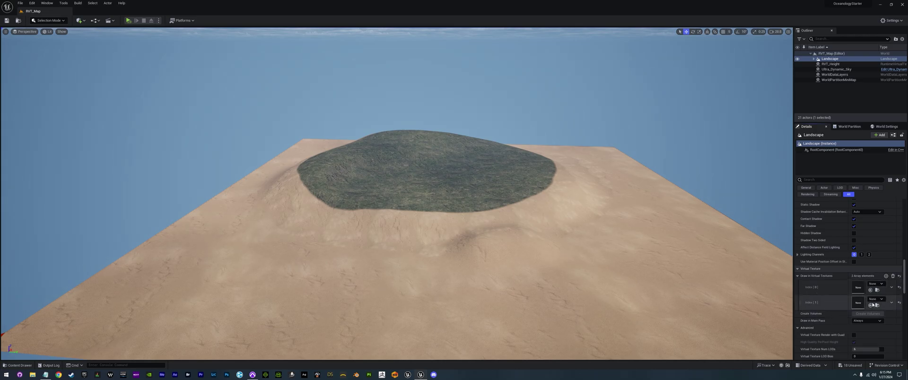
# - Assign VT_Height_Example to the first Draw in Virtual Textures element and VT_Landscape_Example to the second
pyautogui.click(882, 284)
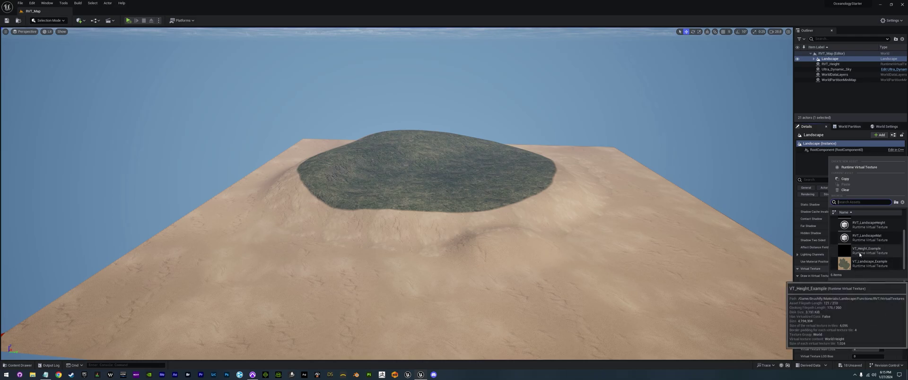
pyautogui.click(859, 252)
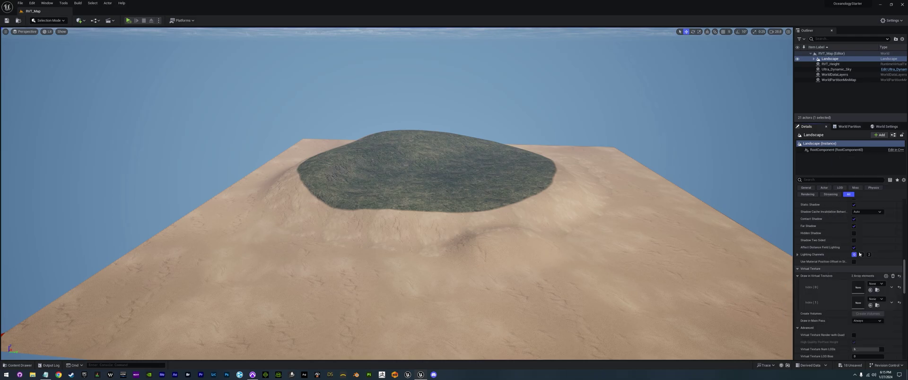
pyautogui.click(876, 299)
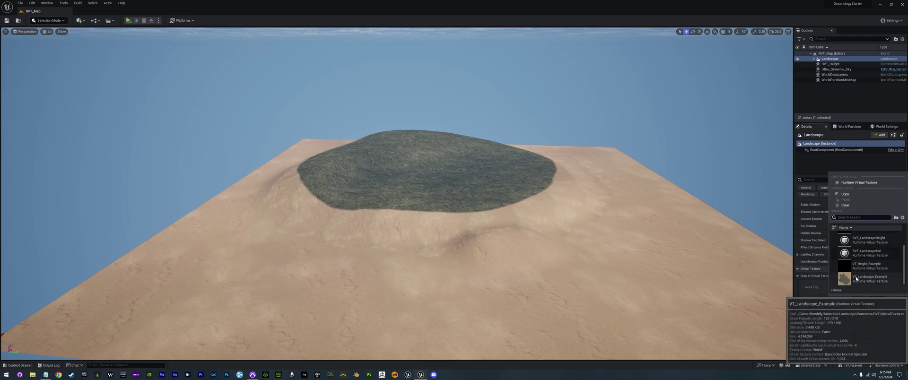
pyautogui.click(869, 279)
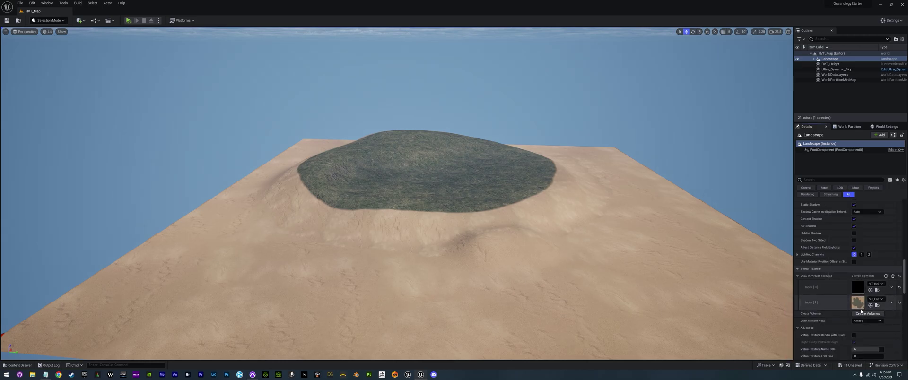
# - Set the RVT_Height volume's Virtual Texture to VT_Height_Example and save the level
pyautogui.click(830, 64)
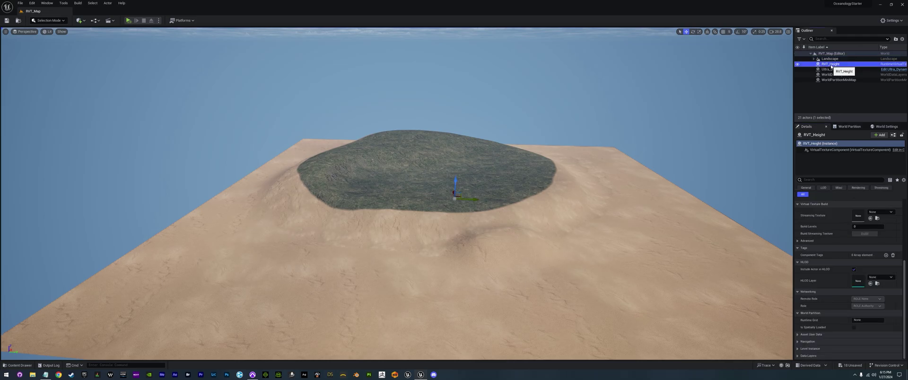
pyautogui.scroll(3, 835, 279)
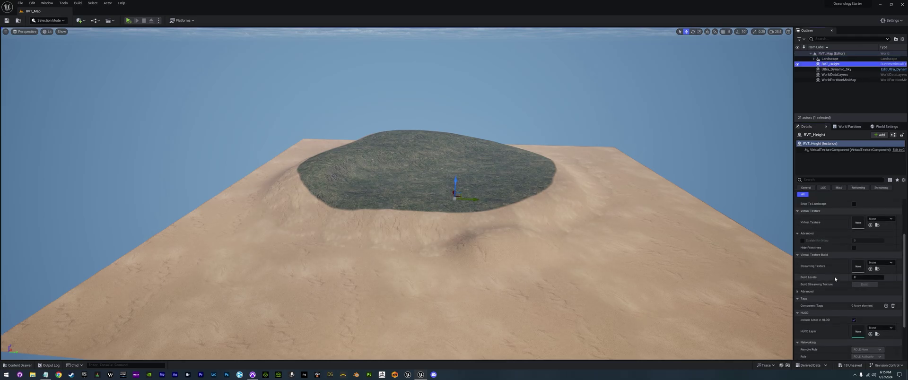
pyautogui.scroll(1, 835, 281)
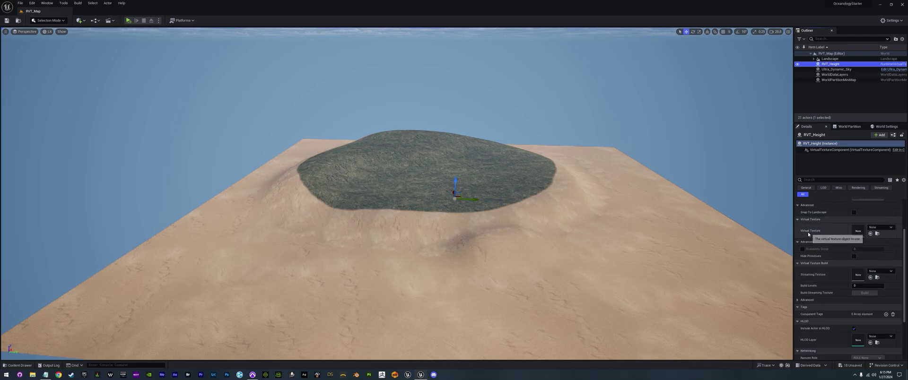
pyautogui.click(891, 229)
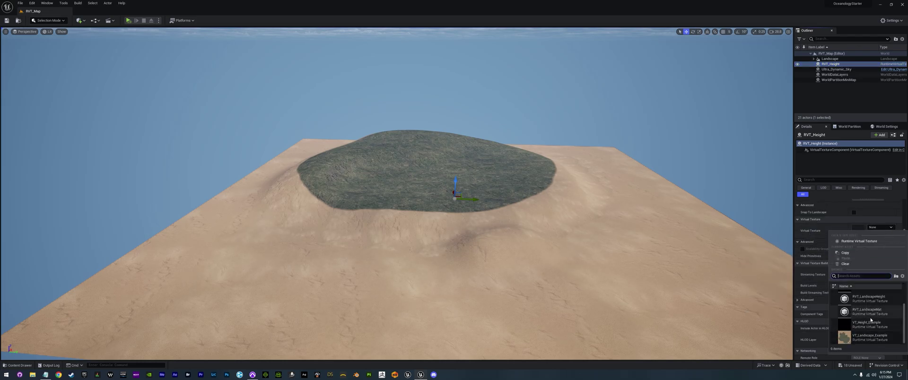
pyautogui.click(867, 319)
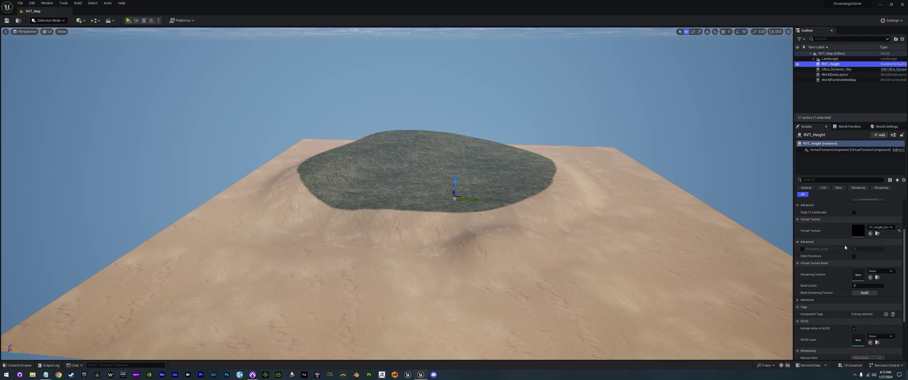
pyautogui.scroll(4, 847, 257)
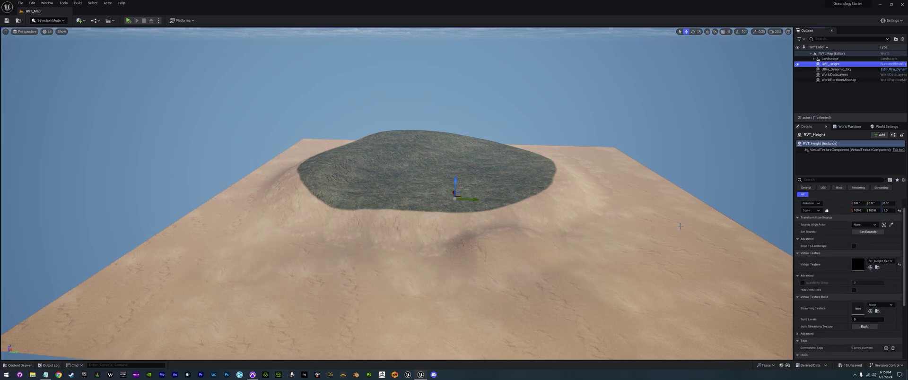
pyautogui.hotkey('ctrl', 's')
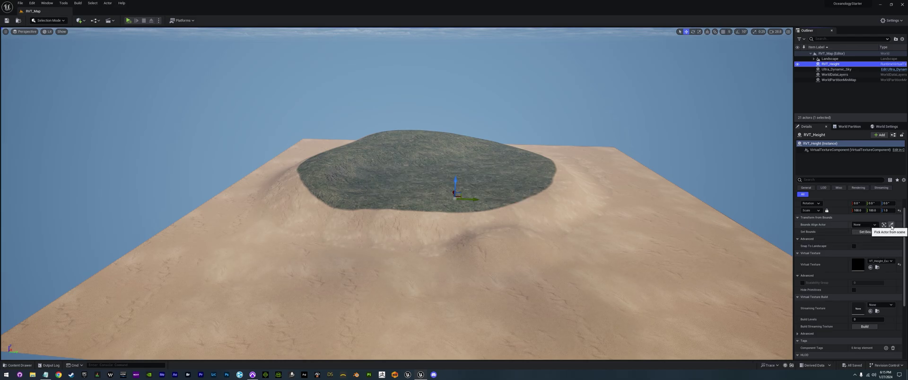
# - Set the RVT_Height volume's Bounds Align Actor to Landscape and apply Set Bounds
pyautogui.click(865, 225)
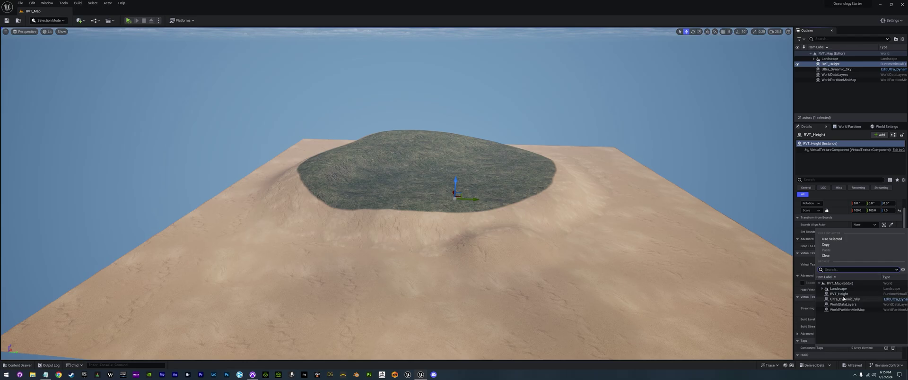
pyautogui.click(847, 289)
pyautogui.click(868, 231)
# - Check the RVT_Height volume's bounds against the landscape's edges, including in the Top orthographic view
pyautogui.moveTo(396, 194); pyautogui.dragTo(227, 236, button='right')
pyautogui.moveTo(224, 39); pyautogui.dragTo(80, 43, button='right')
pyautogui.scroll(-3, 225, 40)
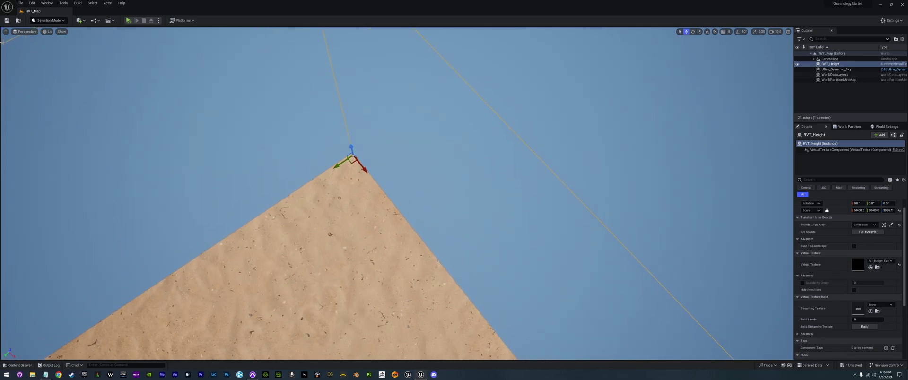
pyautogui.click(28, 32)
pyautogui.click(32, 51)
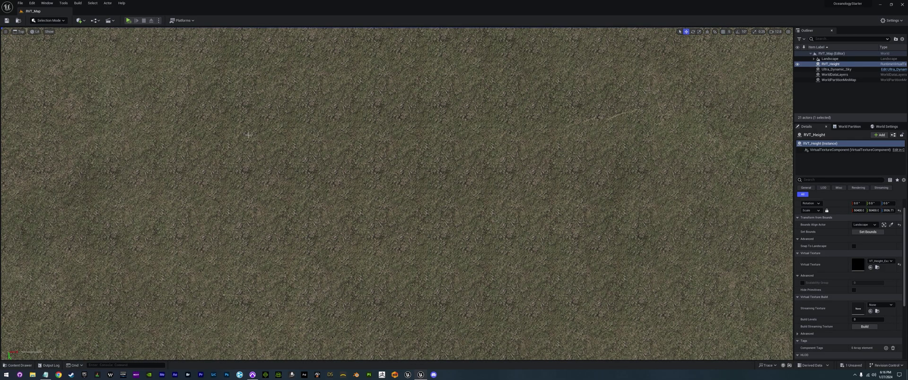
pyautogui.scroll(-10, 350, 167)
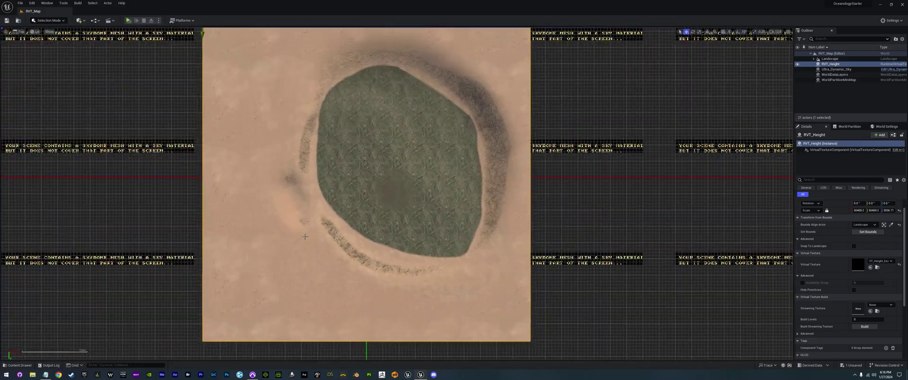
# - Examine the RVT_Height volume's corner against the landscape's corner up close, and return the viewport to Perspective to view the whole volume
pyautogui.moveTo(305, 236); pyautogui.dragTo(467, 85, button='right')
pyautogui.scroll(4, 359, 183)
pyautogui.scroll(4, 390, 208)
pyautogui.scroll(14, 351, 192)
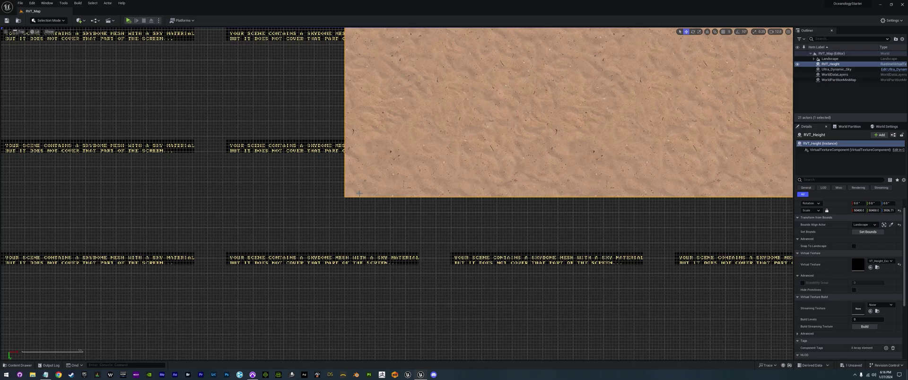
pyautogui.scroll(-8, 407, 173)
pyautogui.scroll(-4, 453, 151)
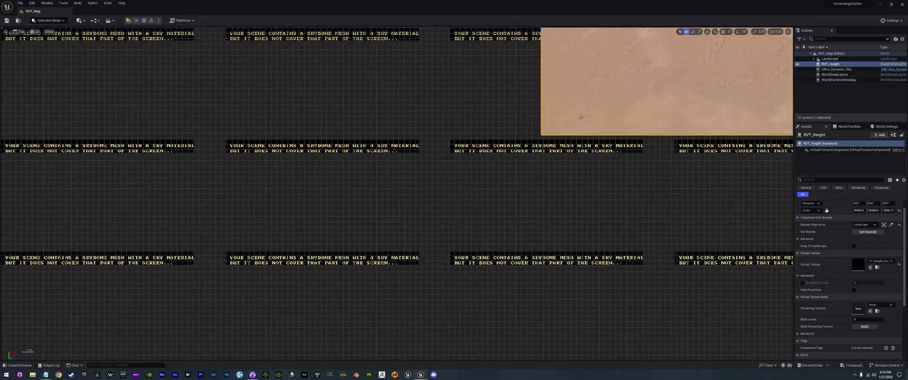
pyautogui.press('f')
pyautogui.moveTo(437, 277); pyautogui.dragTo(430, 213, button='right')
pyautogui.click(37, 33)
pyautogui.click(32, 42)
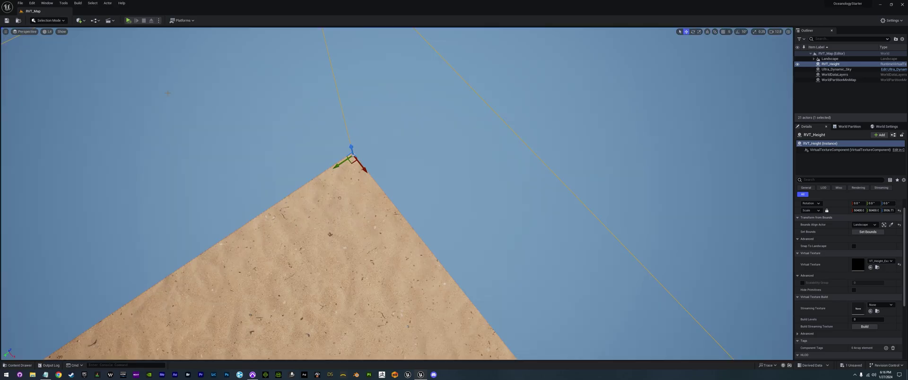
pyautogui.moveTo(415, 206); pyautogui.dragTo(310, 186, button='right')
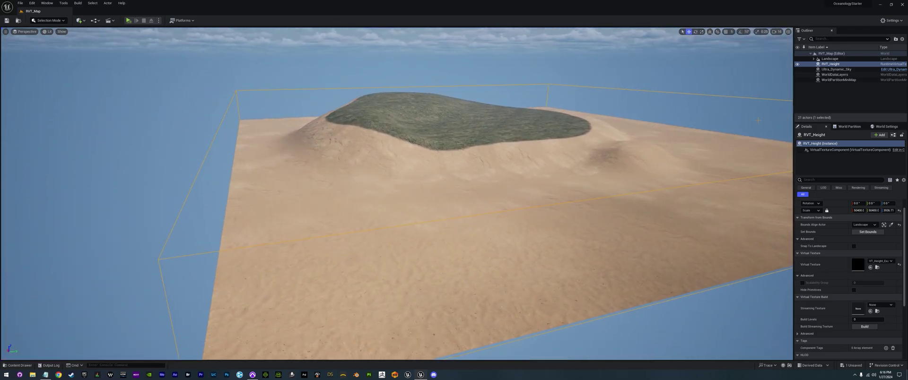
# - Duplicate the RVT_Height volume and rename the copy RVT_Landscape
pyautogui.click(834, 64)
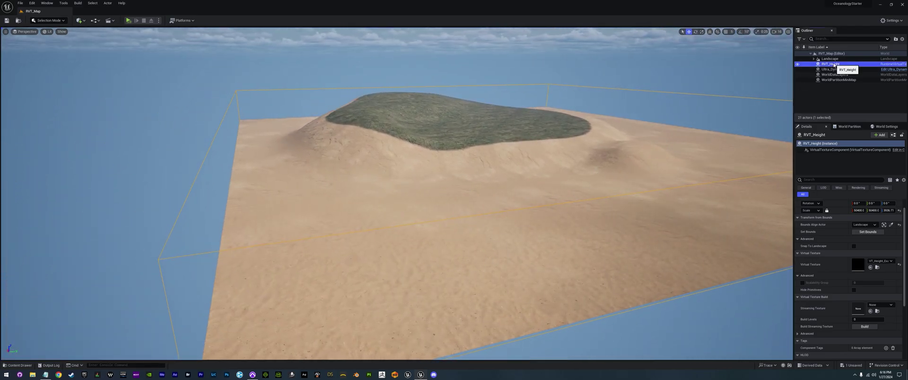
pyautogui.hotkey('ctrl', 'd')
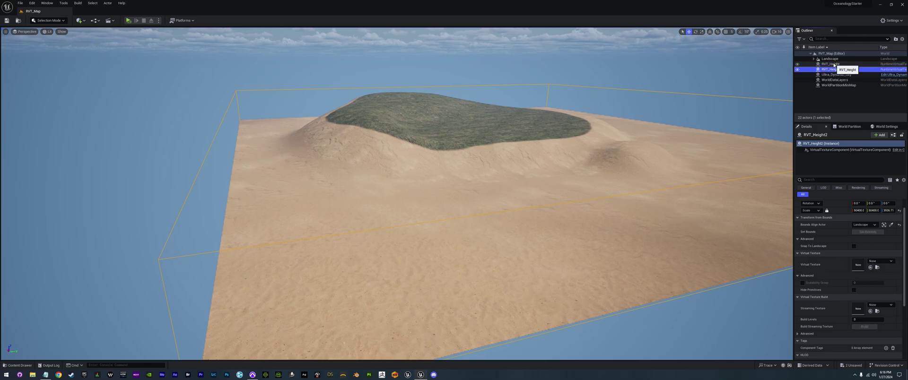
pyautogui.press('F2')
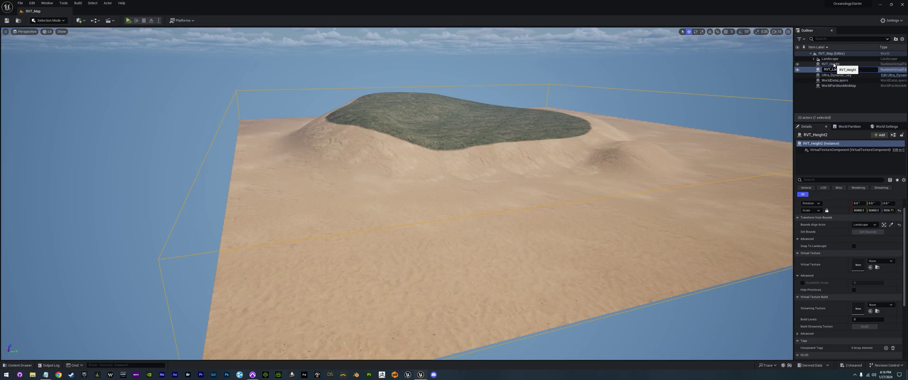
pyautogui.press('Return')
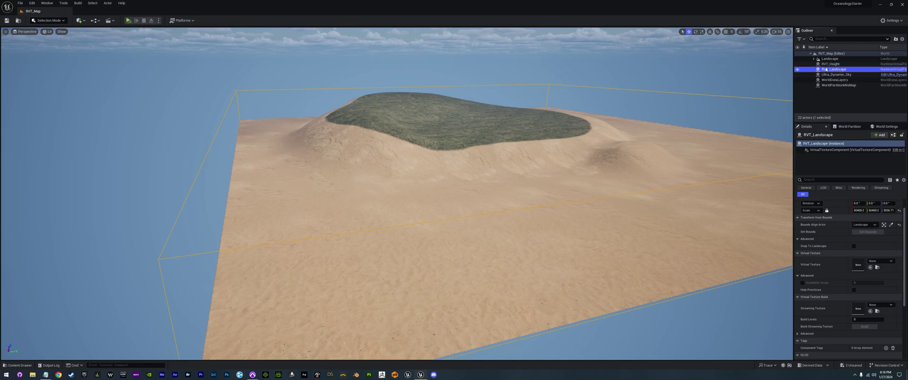
# - Set the RVT_Landscape volume's Virtual Texture to VT_Landscape_Example
pyautogui.scroll(-4, 833, 266)
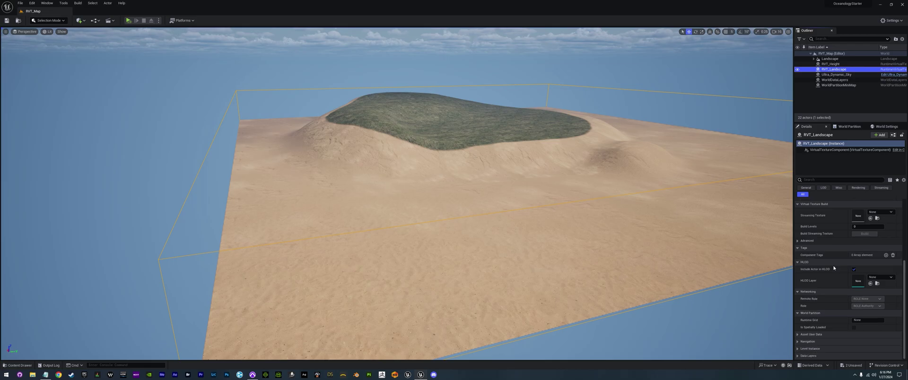
pyautogui.scroll(3, 834, 267)
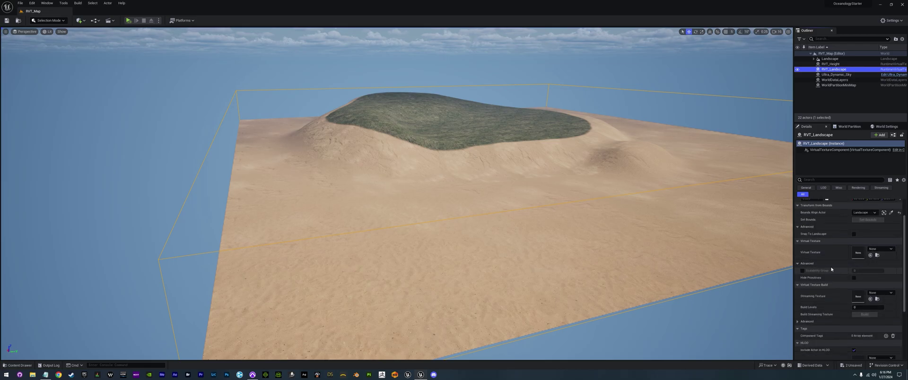
pyautogui.click(879, 248)
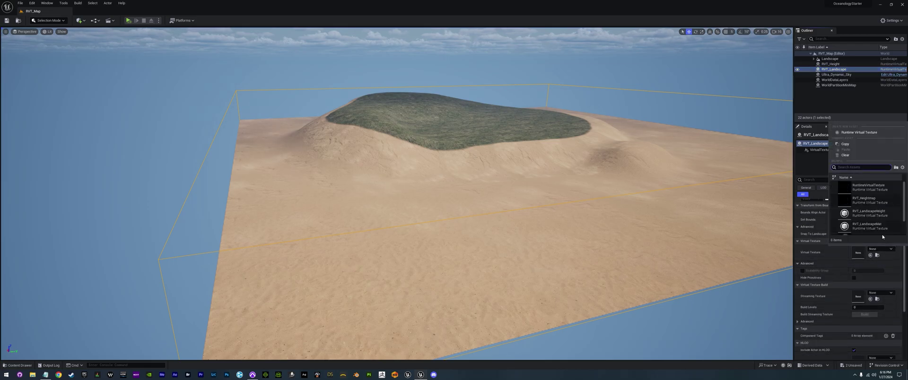
pyautogui.click(875, 229)
# - Examine the landscape inside the RVT_Landscape volume from several distances and review the volume's bounds and virtual texture build settings
pyautogui.moveTo(610, 254)
pyautogui.mouseDown(button='right')
pyautogui.moveTo(625, 249)
pyautogui.moveTo(605, 239)
pyautogui.moveTo(610, 253)
pyautogui.moveTo(579, 263)
pyautogui.moveTo(624, 261)
pyautogui.mouseUp(button='right')
pyautogui.press('w')
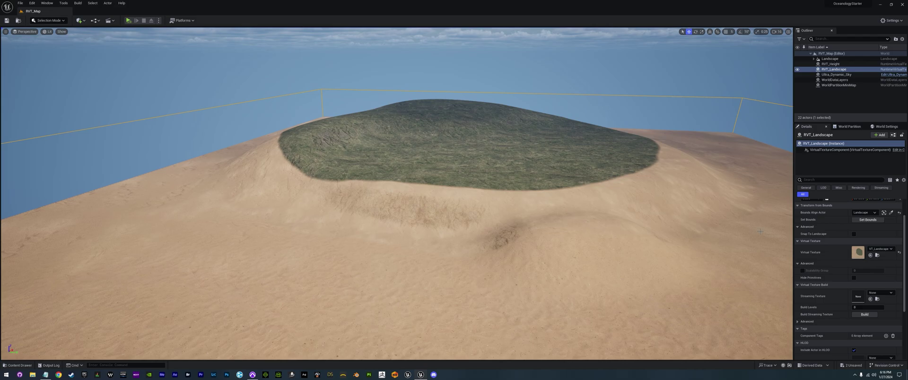
pyautogui.scroll(3, 822, 248)
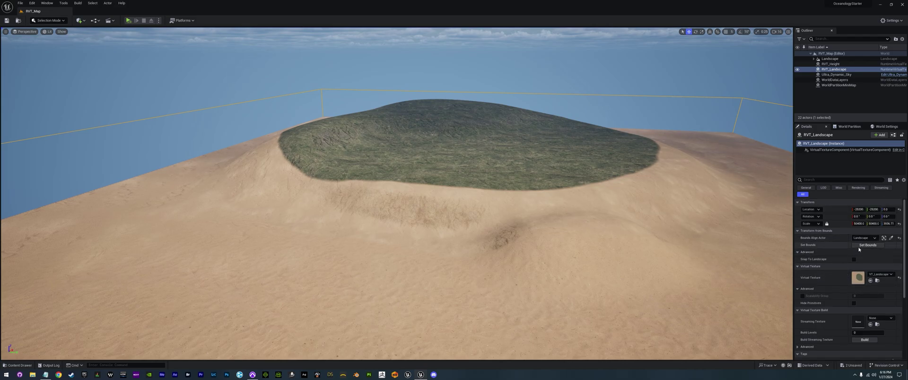
pyautogui.scroll(-3, 828, 279)
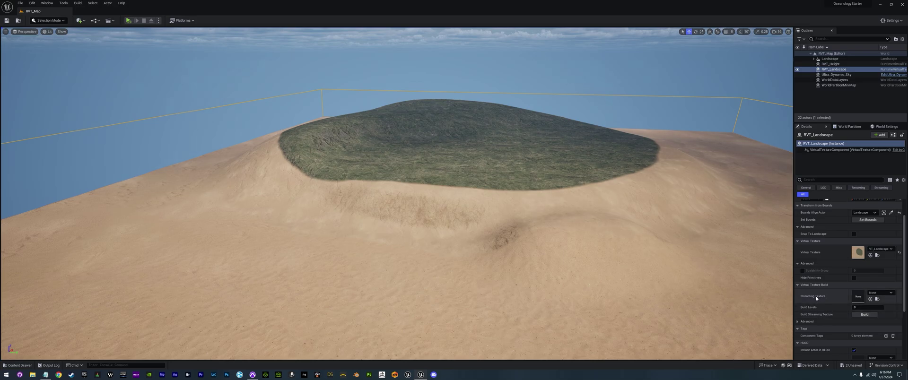
pyautogui.moveTo(737, 281)
pyautogui.mouseDown(button='right')
pyautogui.moveTo(716, 276)
pyautogui.moveTo(739, 283)
pyautogui.mouseUp(button='right')
pyautogui.moveTo(612, 254); pyautogui.dragTo(620, 257, button='right')
pyautogui.scroll(2, 613, 254)
pyautogui.press('w')
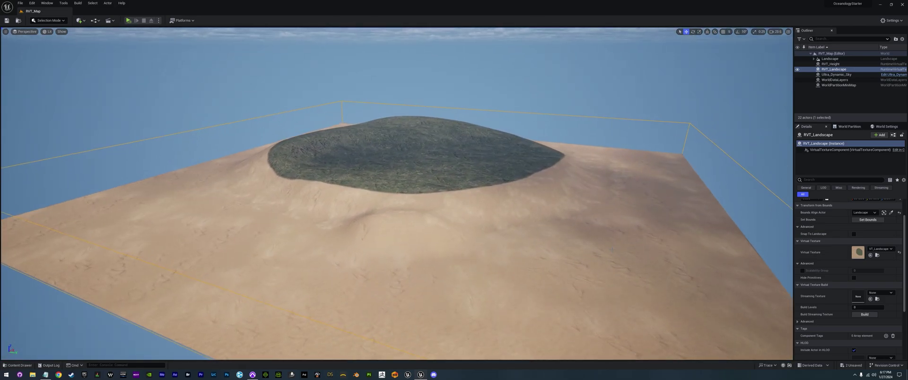
pyautogui.press('w')
pyautogui.moveTo(629, 192)
pyautogui.mouseDown(button='right')
pyautogui.moveTo(615, 192)
pyautogui.moveTo(631, 193)
pyautogui.mouseUp(button='right')
# - Open the Landscape actor's material instance MI_Landscape_2041 in a separate floating window and enlarge it to show more parameters
pyautogui.click(830, 58)
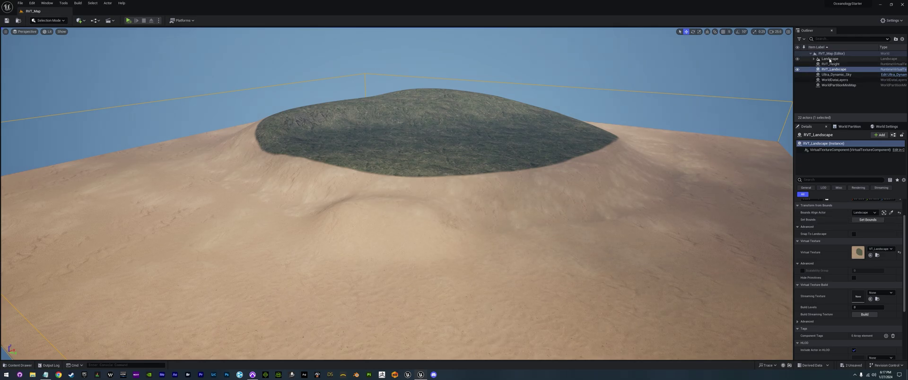
pyautogui.scroll(-4, 838, 248)
pyautogui.doubleClick(858, 263)
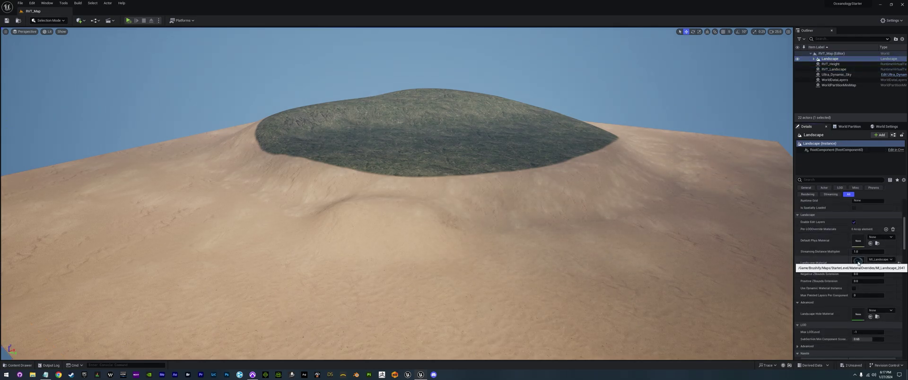
pyautogui.doubleClick(859, 264)
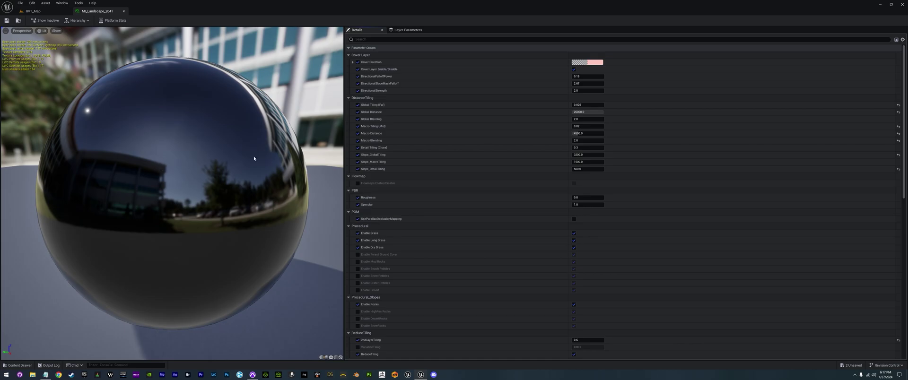
pyautogui.moveTo(106, 13); pyautogui.dragTo(478, 83)
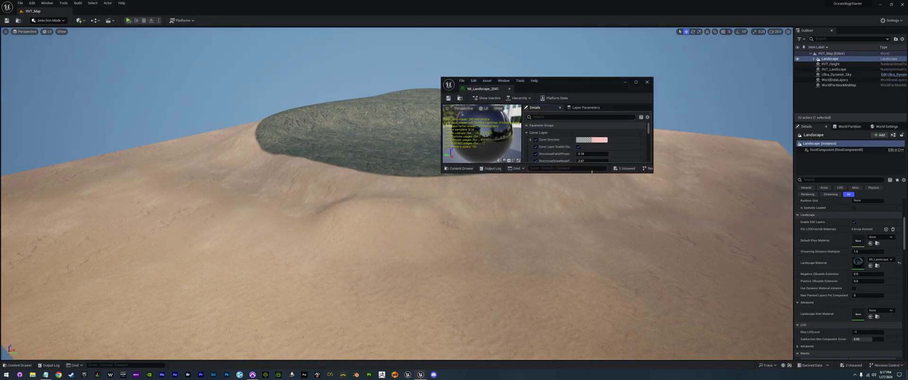
pyautogui.moveTo(590, 173); pyautogui.dragTo(590, 327)
# - Enable Use Runtime Virtual Texture in the material instance's RuntimeVirtualTexture group and check the landscape both up close and from a distance
pyautogui.scroll(-5, 566, 235)
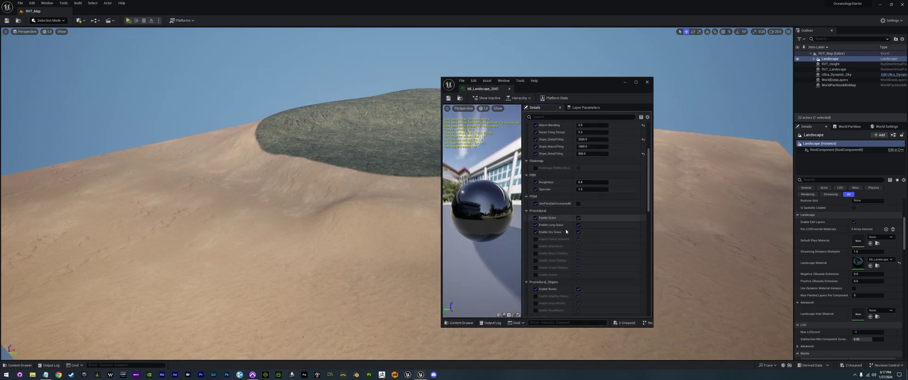
pyautogui.scroll(-5, 566, 234)
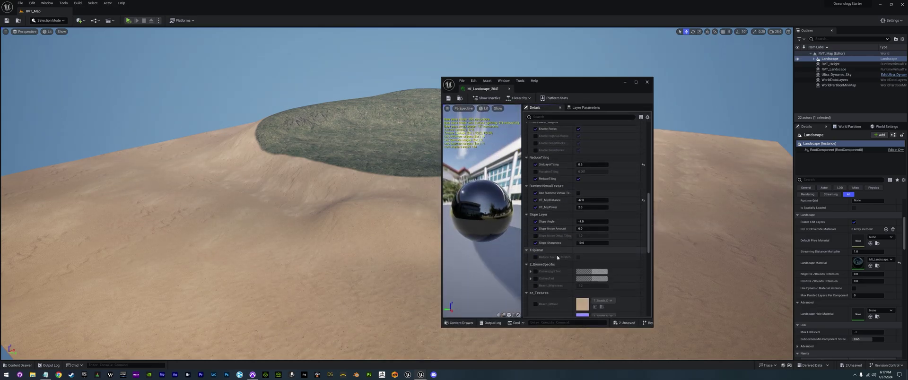
pyautogui.scroll(3, 556, 268)
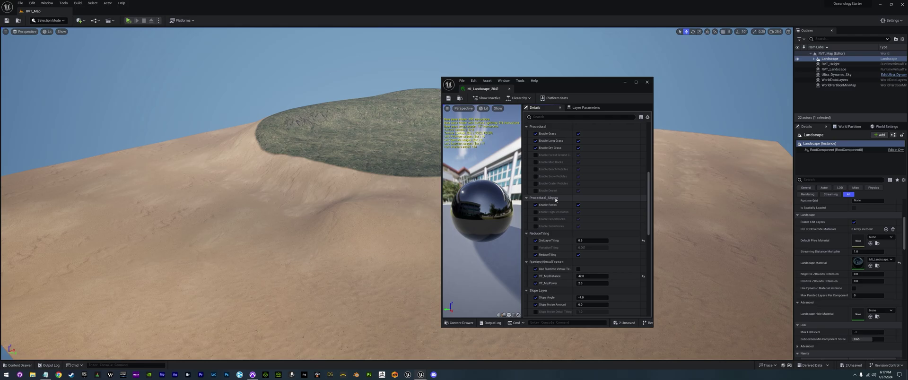
pyautogui.scroll(-1, 558, 234)
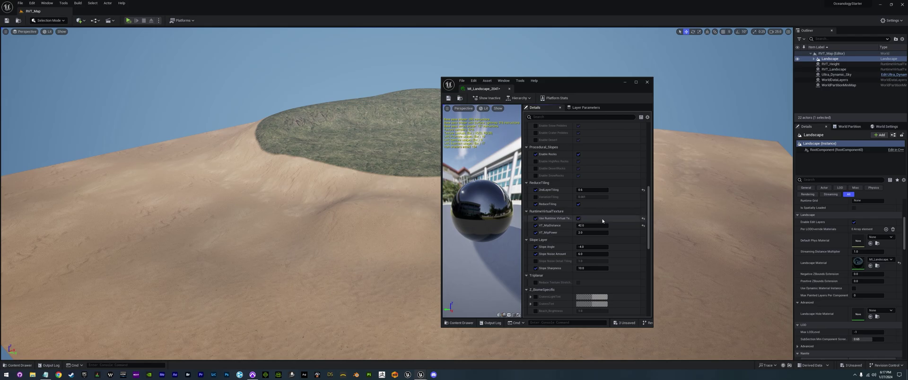
pyautogui.moveTo(352, 206); pyautogui.dragTo(393, 201, button='right')
pyautogui.press('w')
pyautogui.moveTo(218, 223)
pyautogui.mouseDown(button='right')
pyautogui.moveTo(237, 226)
pyautogui.moveTo(218, 223)
pyautogui.mouseUp(button='right')
pyautogui.press('s')
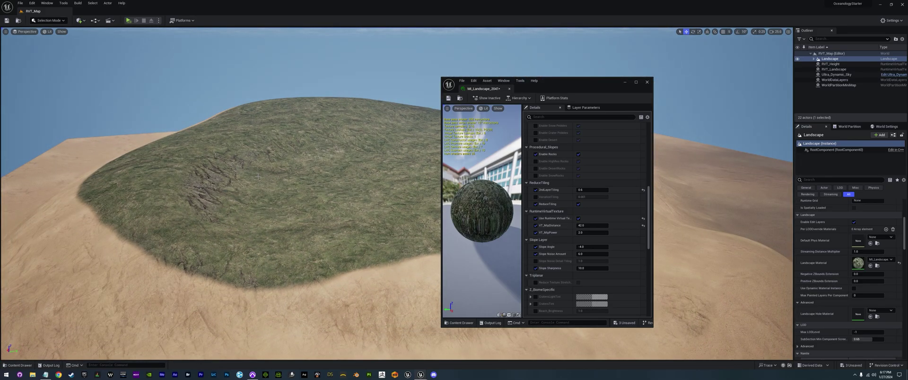
pyautogui.press('s')
pyautogui.moveTo(218, 202); pyautogui.dragTo(236, 196, button='right')
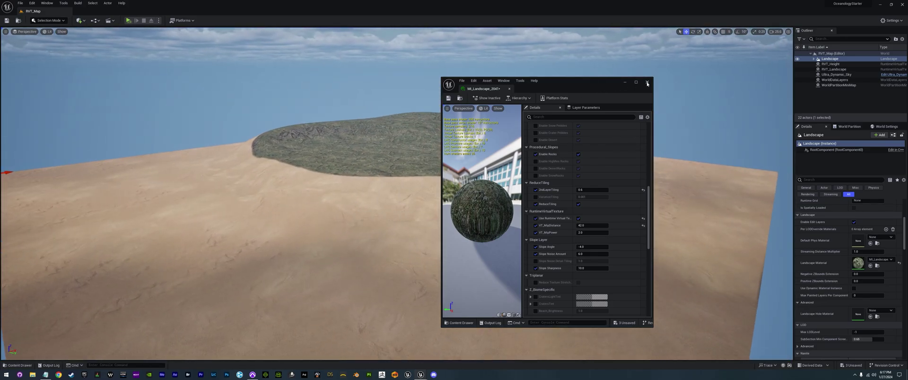